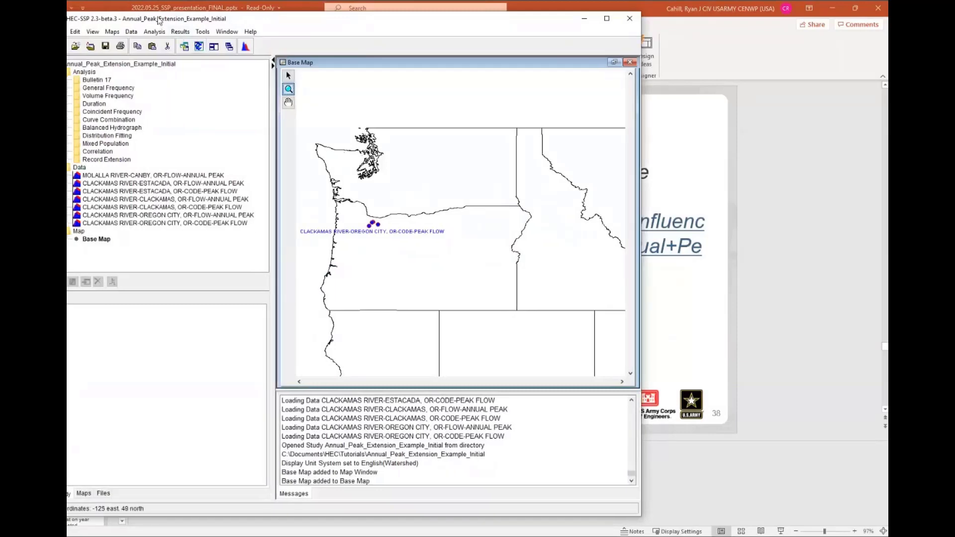
Create a new Record Extension analysis named "Oregon City".
drag(195, 21, 226, 49)
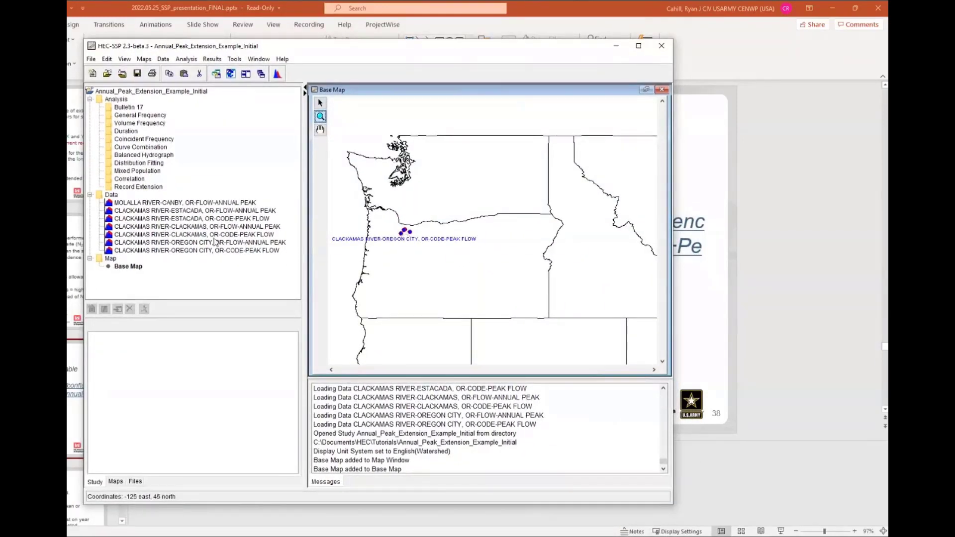
mouse_move(215, 242)
click(143, 189)
right_click(144, 190)
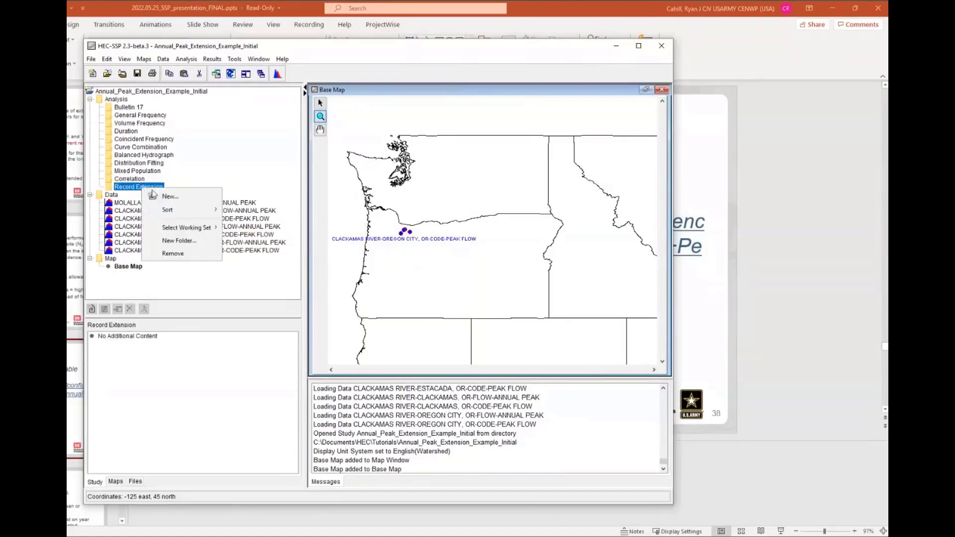
click(166, 196)
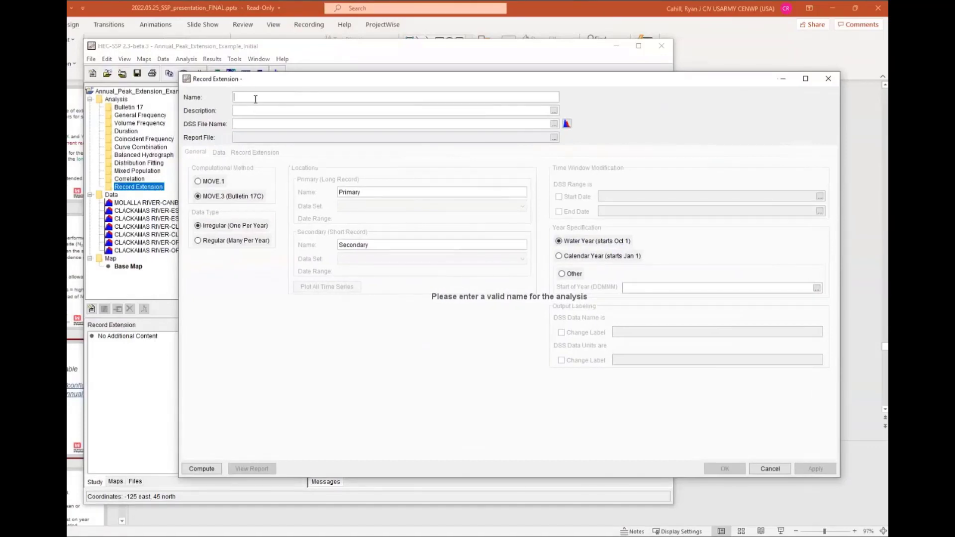
text(Oregon City)
Plot the Clackamas River annual peak flow data sets for Oregon City and Estacada together, and close the plot after viewing it.
drag(282, 78, 333, 318)
click(343, 112)
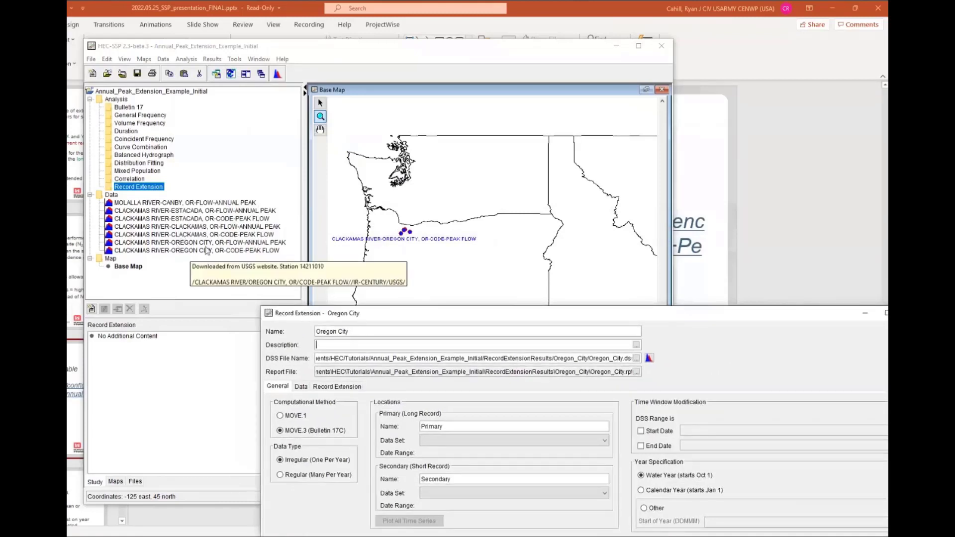
click(171, 243)
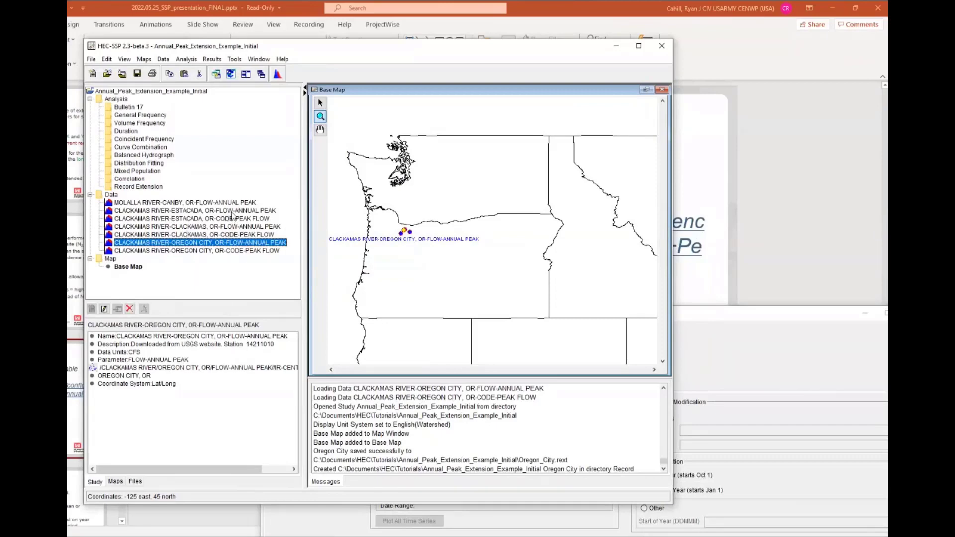
ctrl+click(232, 212)
click(162, 59)
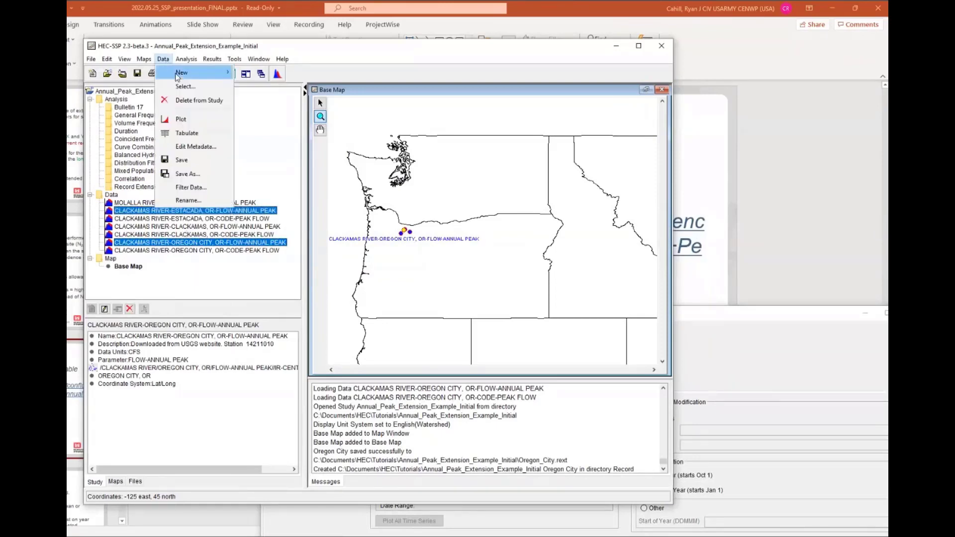
click(190, 119)
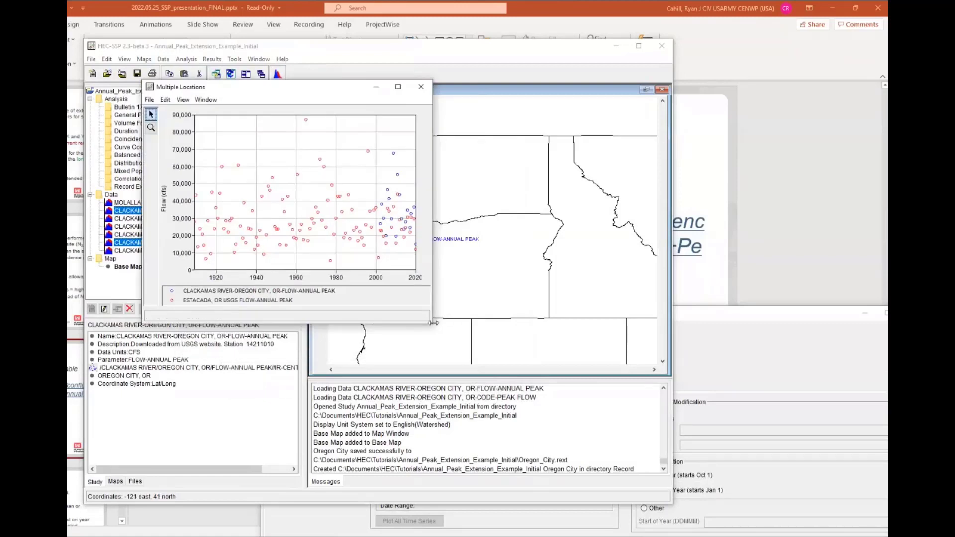
drag(433, 322, 475, 336)
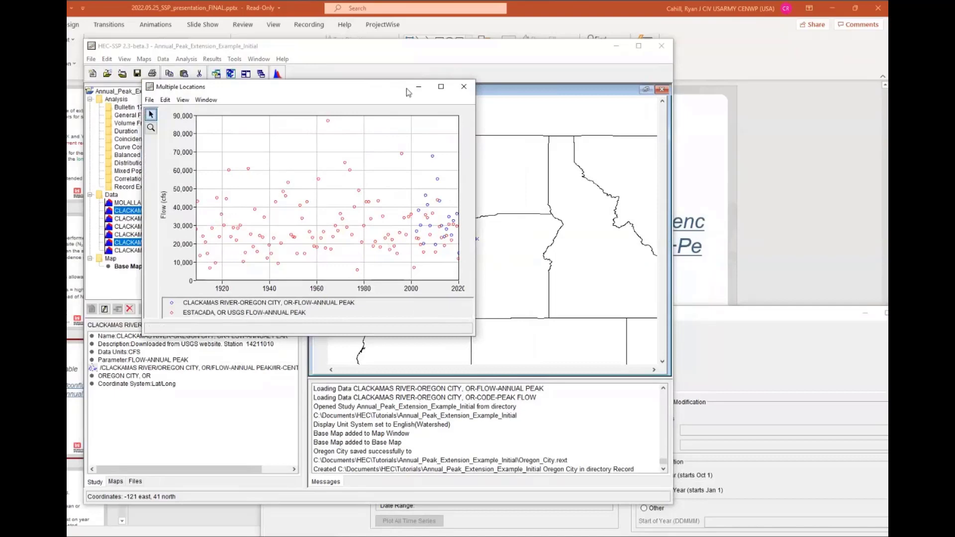
click(464, 87)
In the Oregon City analysis, name the primary location "Estacada" and assign it the CLACKAMAS RIVER-ESTACADA, OR-FLOW-ANNUAL PEAK data set.
click(700, 319)
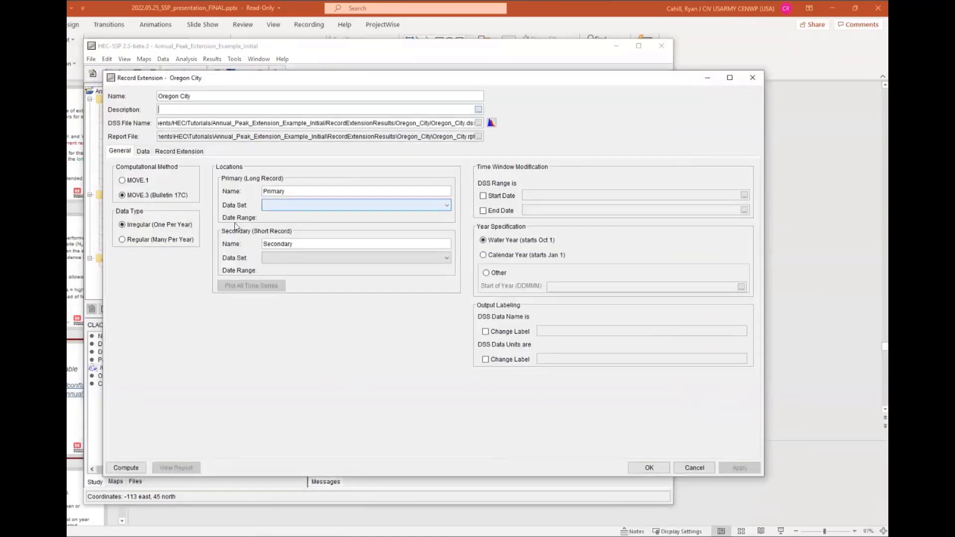
double_click(266, 191)
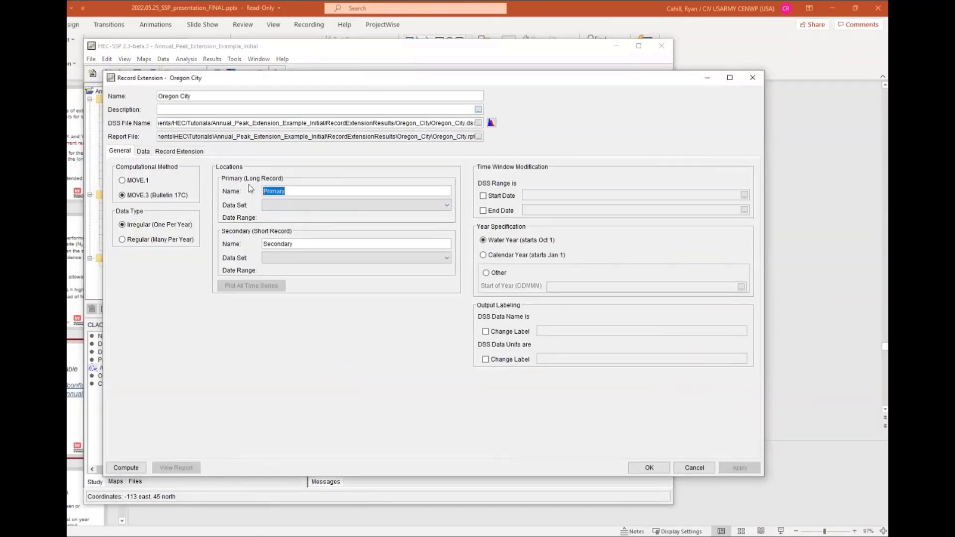
text(Estaca)
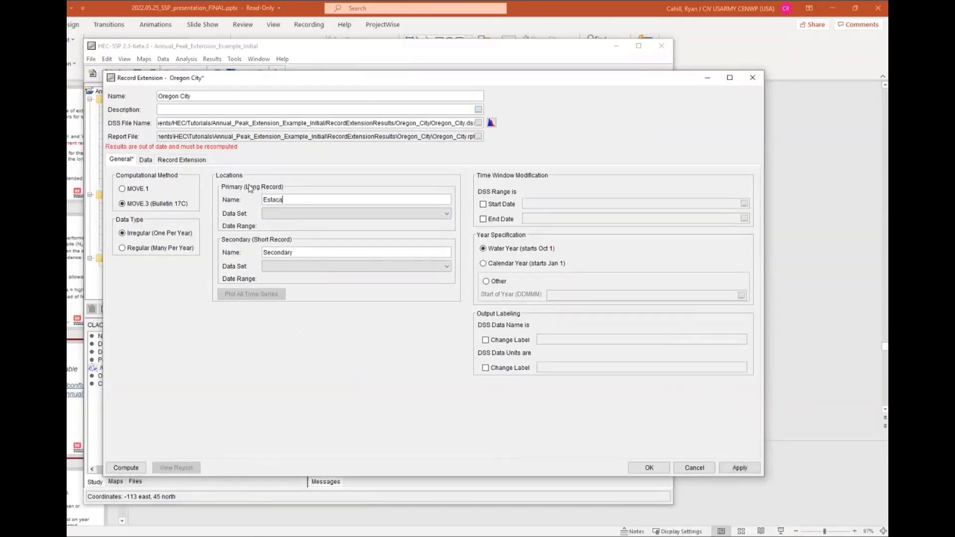
text(da)
click(288, 214)
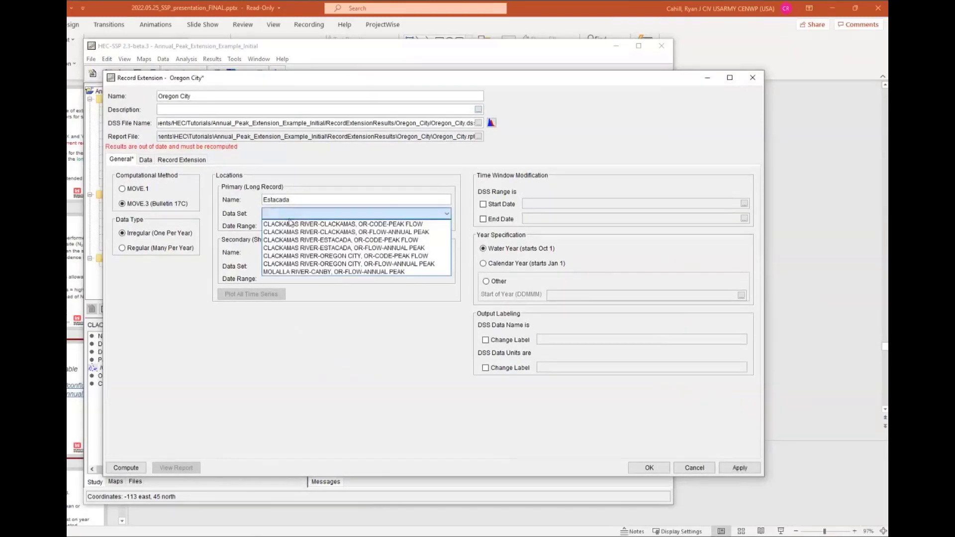
click(343, 248)
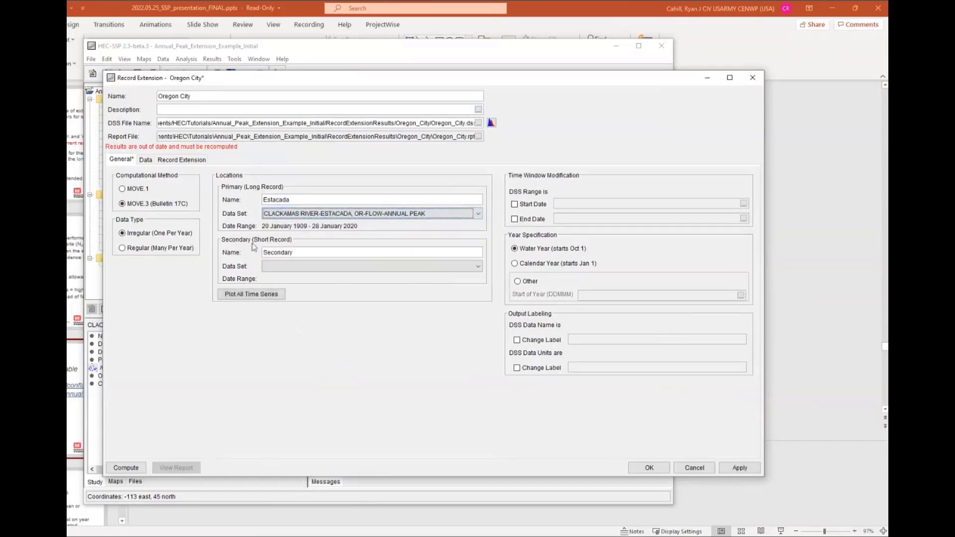
Name the secondary location "Oregon City" and assign it the CLACKAMAS RIVER-OREGON CITY, OR-FLOW-ANNUAL PEAK data set.
double_click(297, 251)
text(Ore)
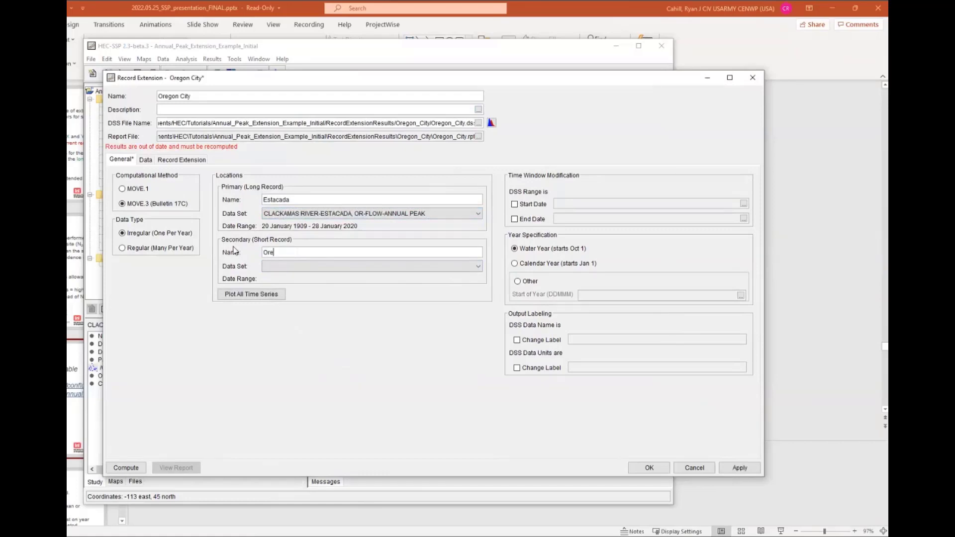
text(gon City)
click(295, 267)
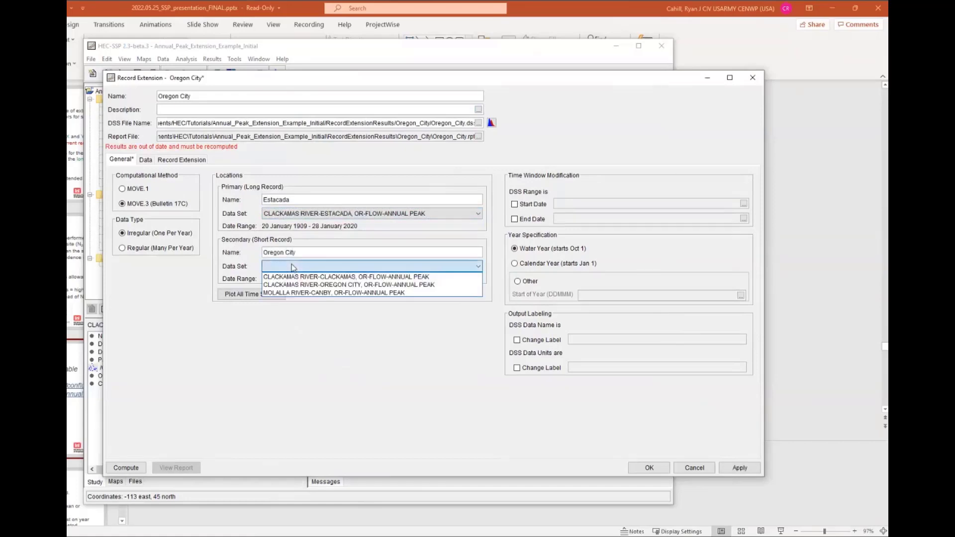
click(328, 285)
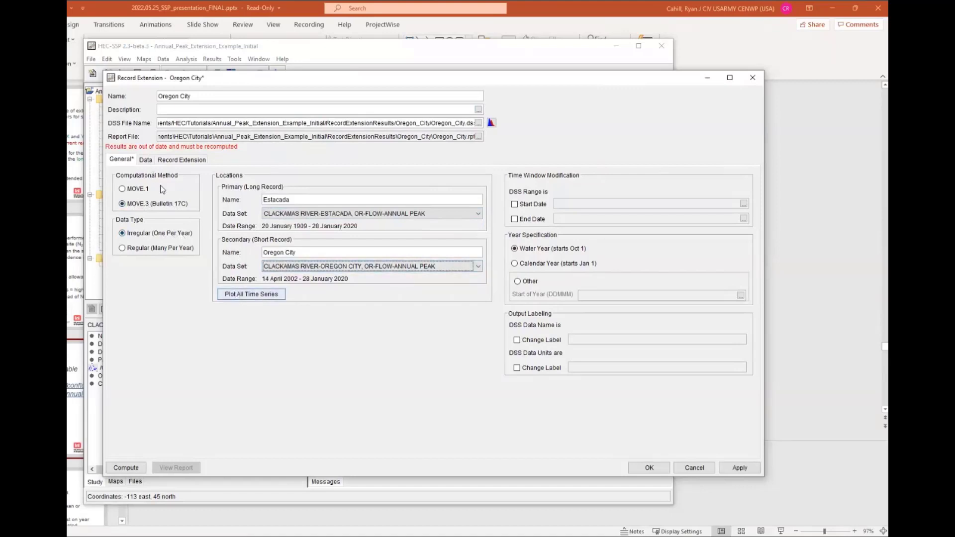
Open the record statistics and data plot, and compute the Oregon City record extension.
click(145, 160)
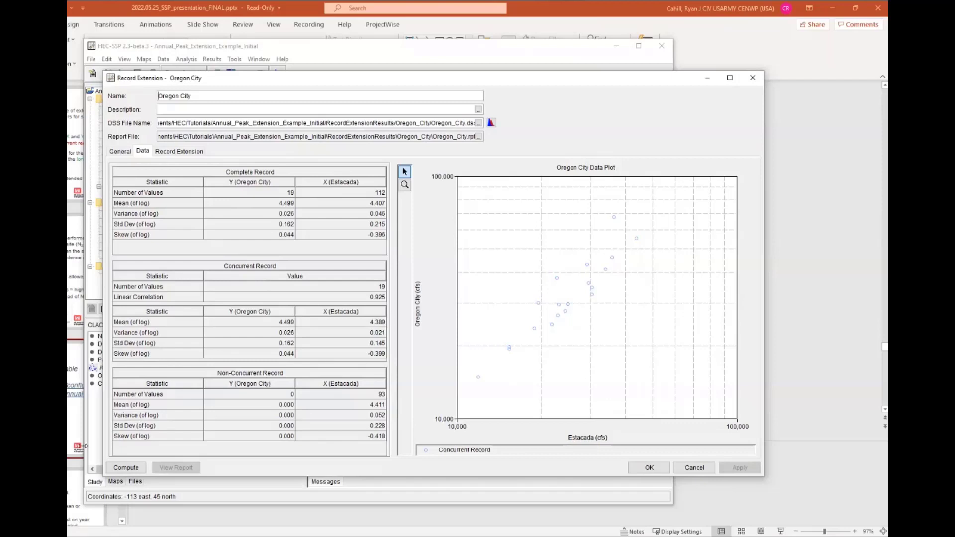
click(121, 469)
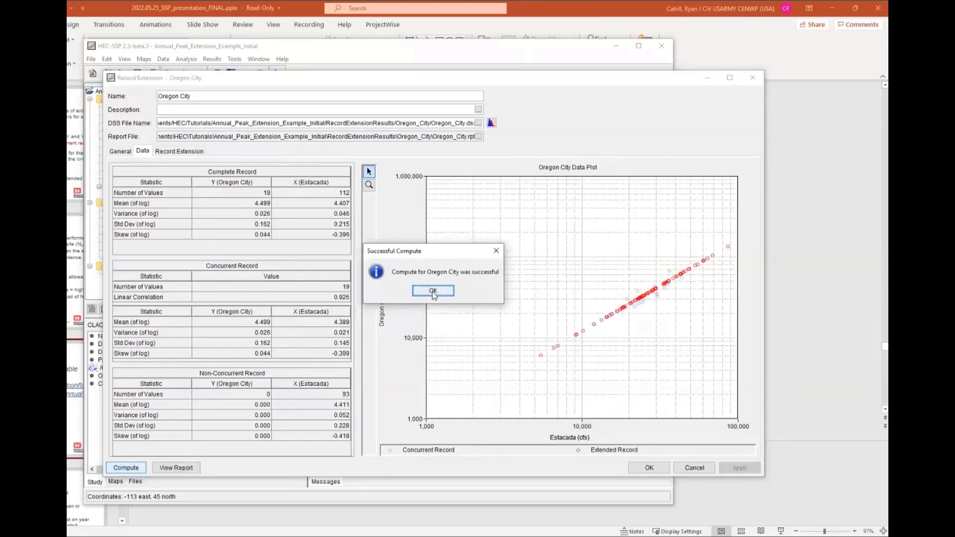
click(433, 292)
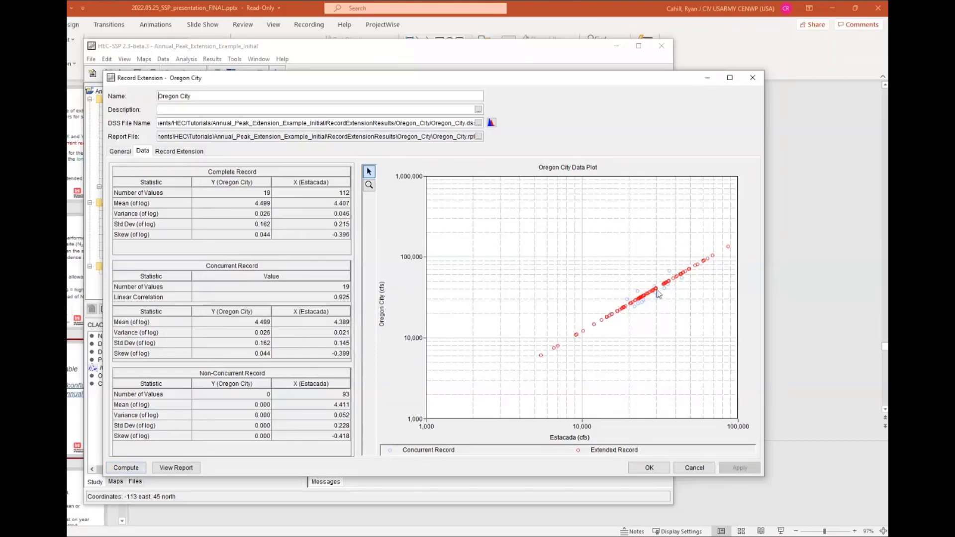
Examine the concurrent record's linear correlation, the extended flow table and the MJ-Variance estimate of equivalent extension years.
mouse_move(657, 294)
click(251, 298)
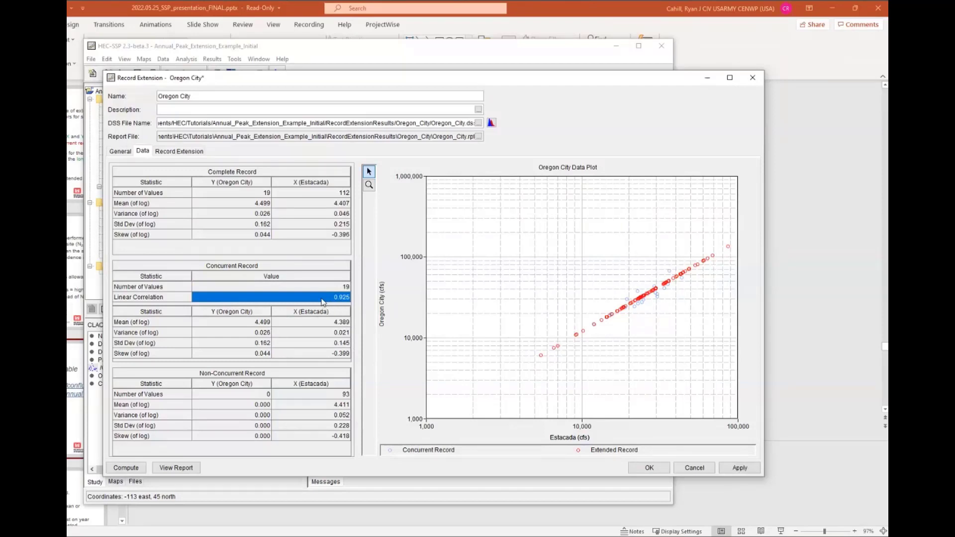
click(181, 152)
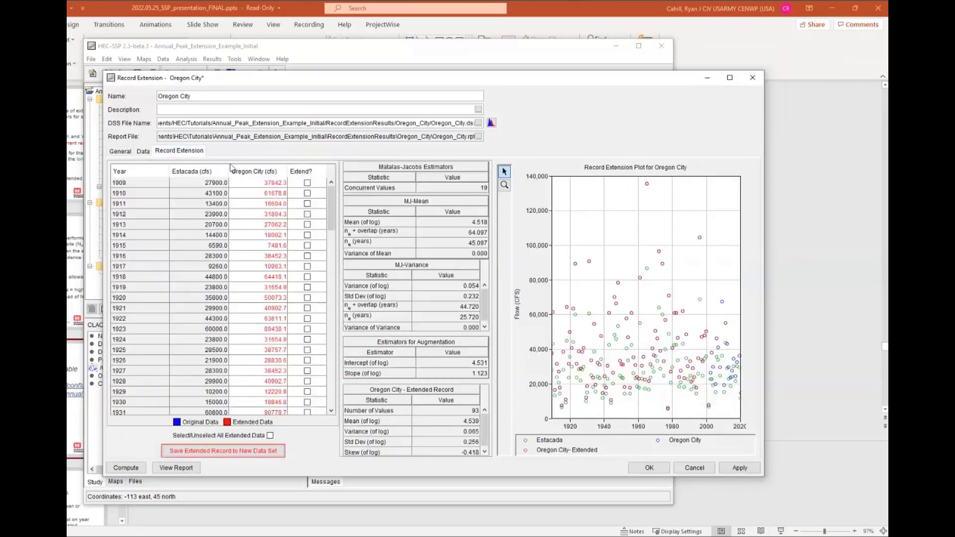
click(166, 153)
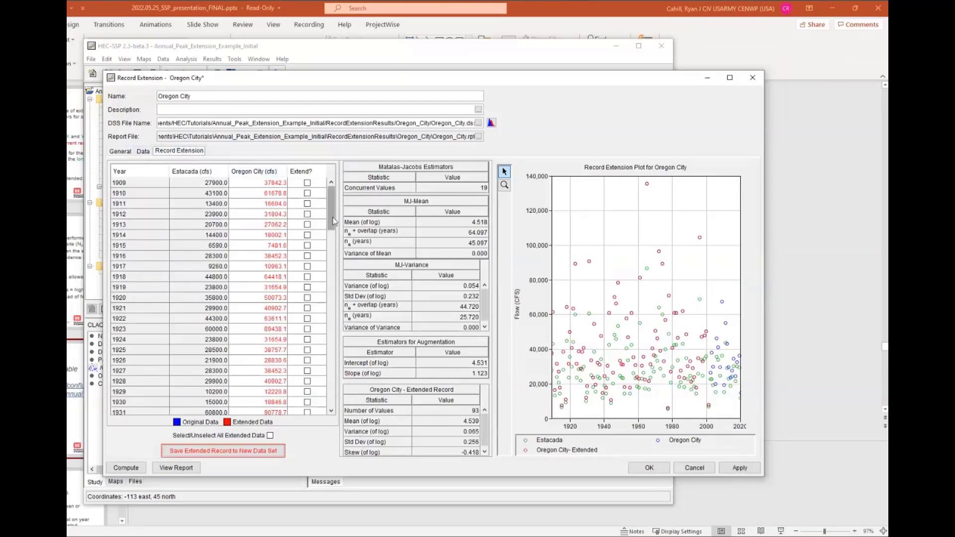
drag(334, 221, 361, 401)
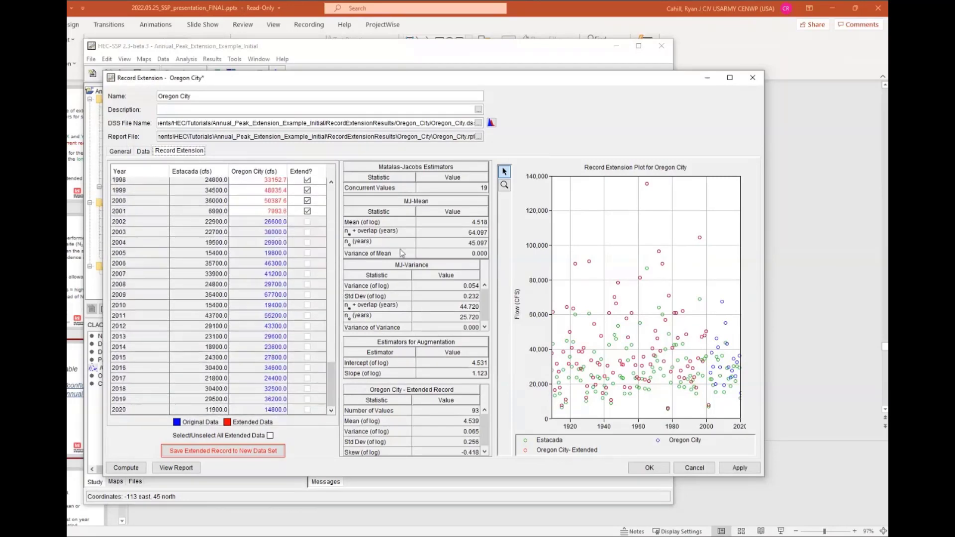
click(432, 319)
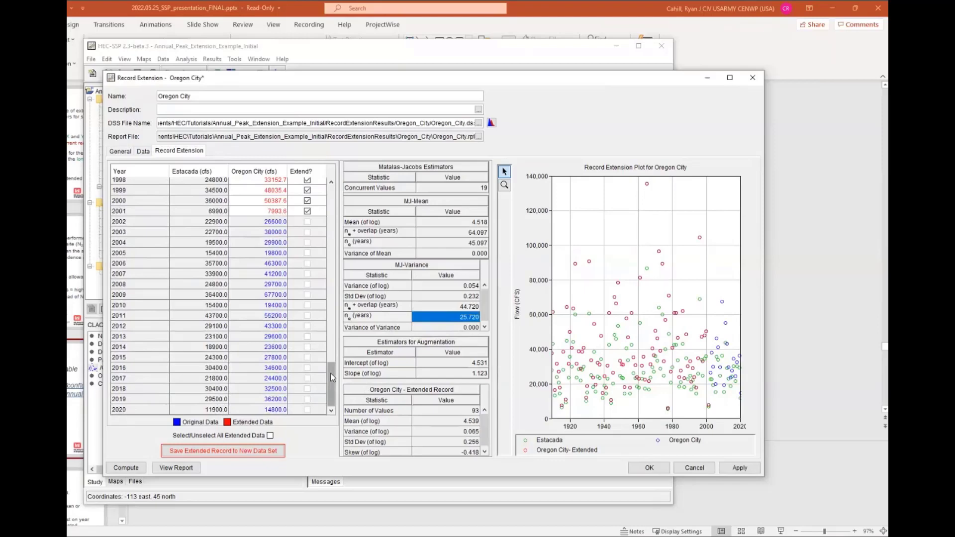
Select the extension years 1976 through 2001 in the flow table and review their extended Oregon City flows and Extend settings.
drag(332, 379, 333, 342)
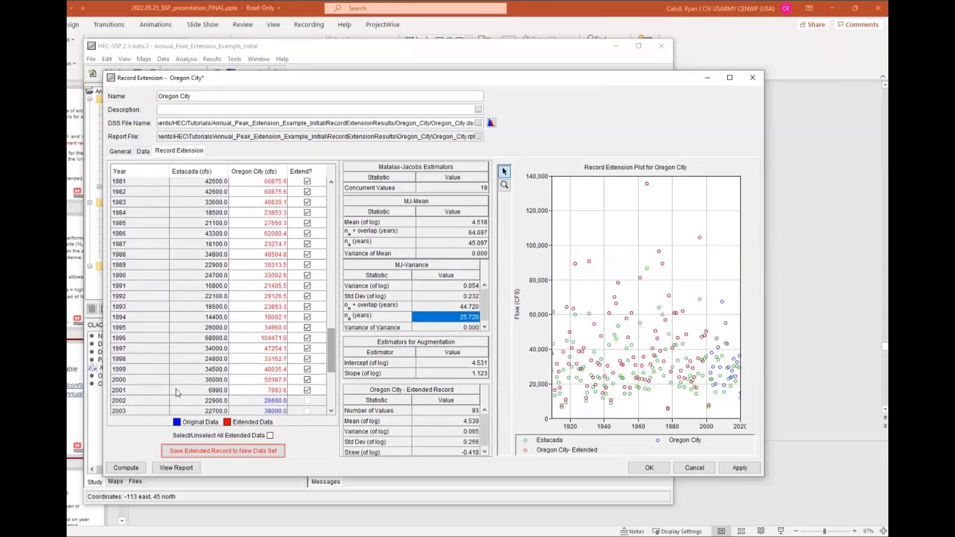
click(179, 392)
scroll(179, 388, up, 1)
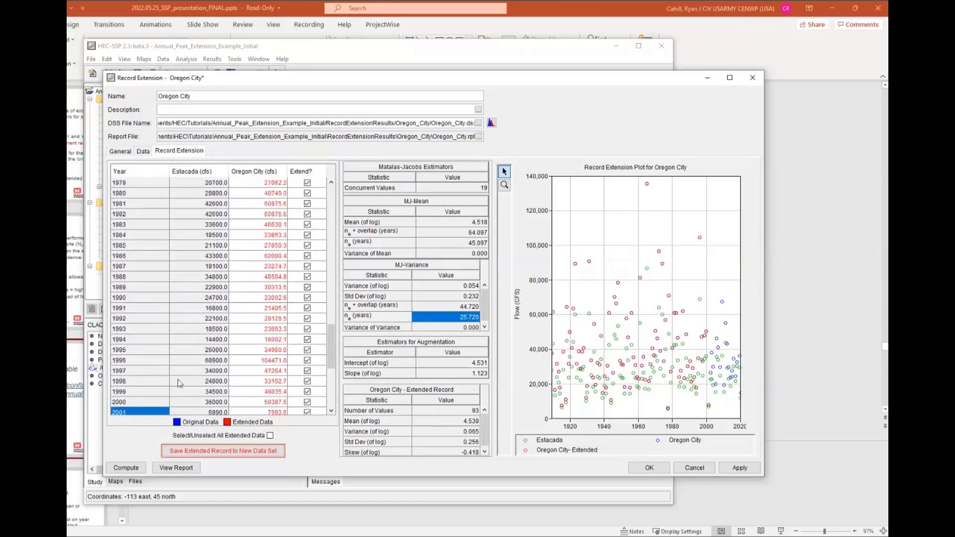
scroll(178, 382, up, 3)
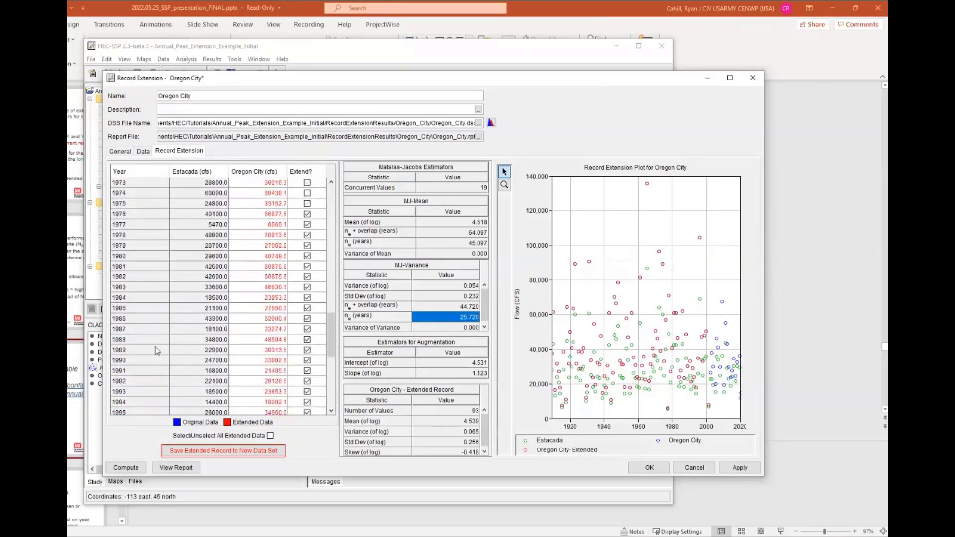
scroll(157, 351, up, 6)
shift+click(153, 340)
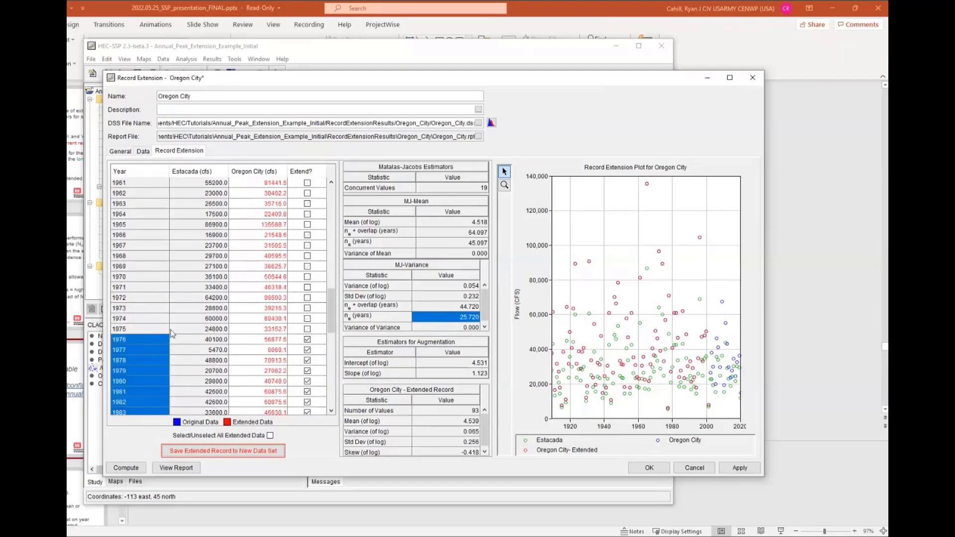
scroll(172, 333, down, 1)
scroll(171, 333, down, 2)
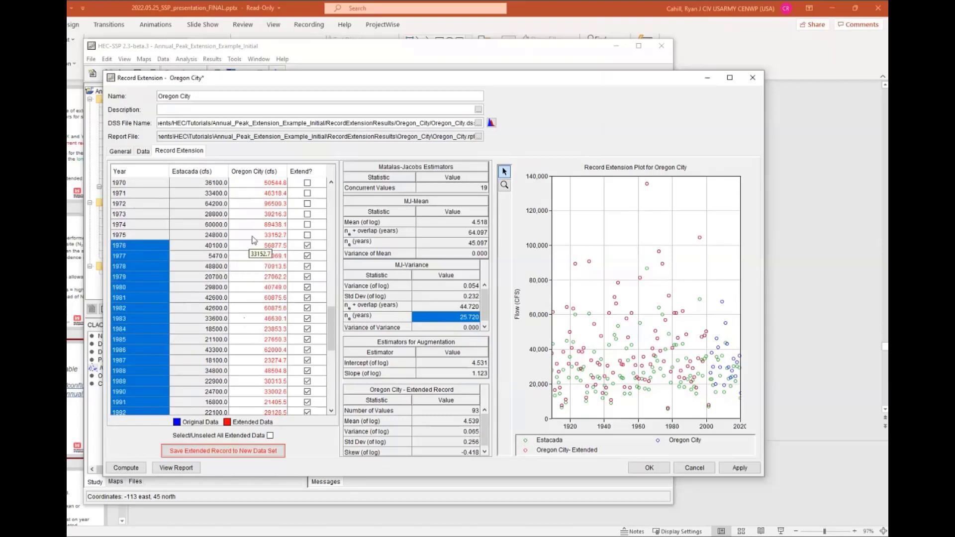
scroll(254, 241, up, 3)
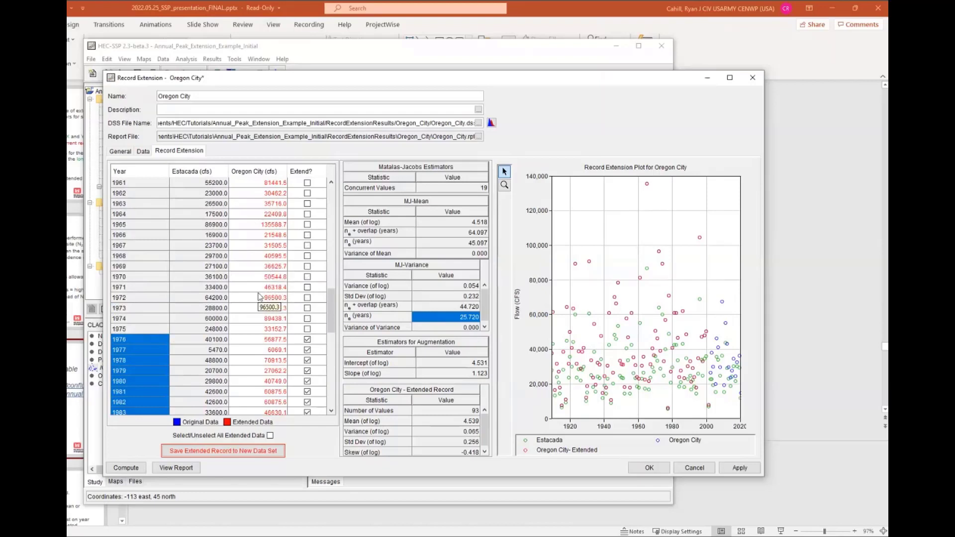
scroll(259, 296, down, 2)
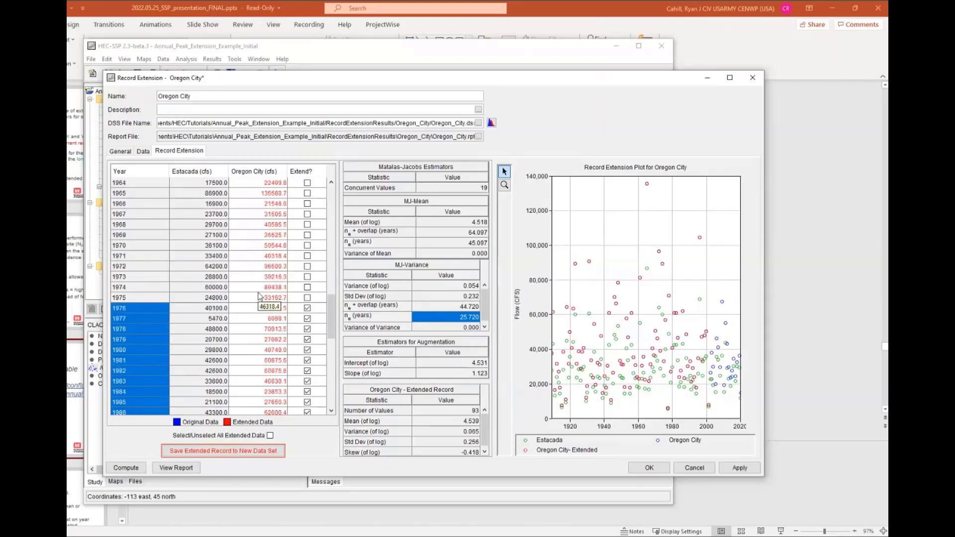
scroll(258, 297, down, 3)
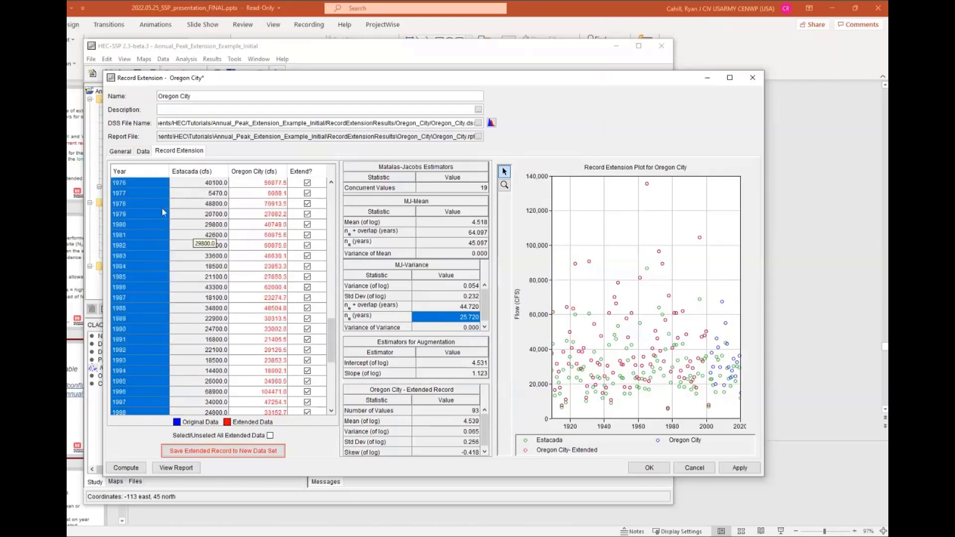
scroll(249, 301, down, 2)
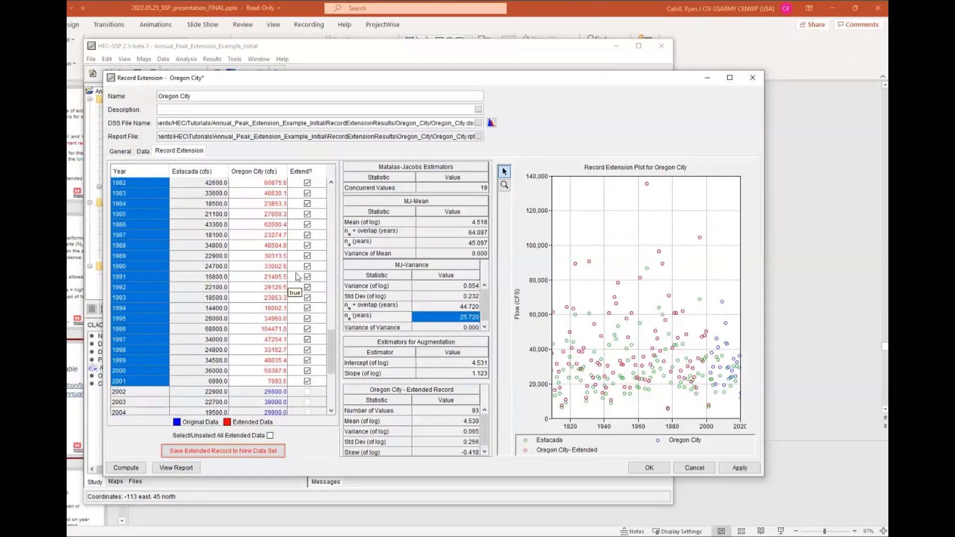
Save the extended record as a new data set named "Oregon City-Extended", keeping the proposed pathname parts, and import it.
click(250, 453)
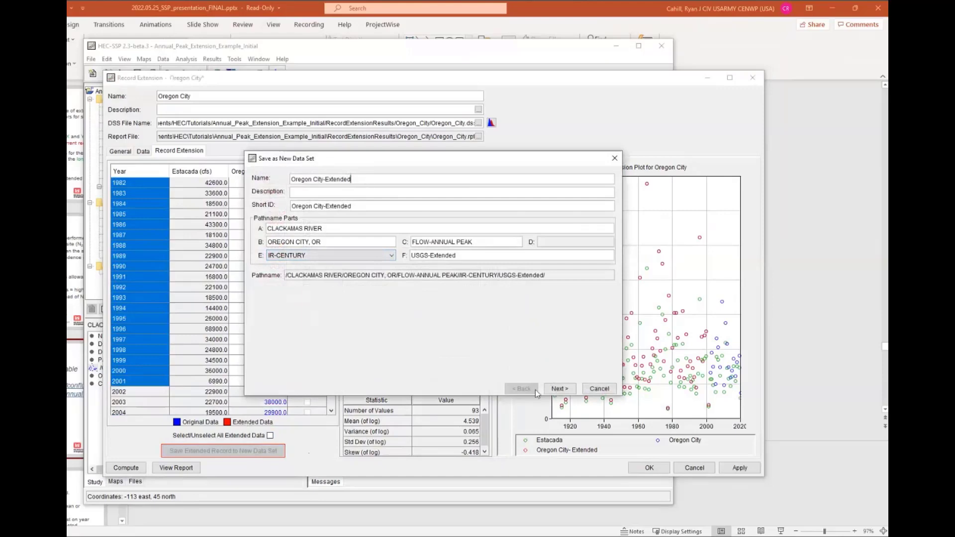
click(559, 389)
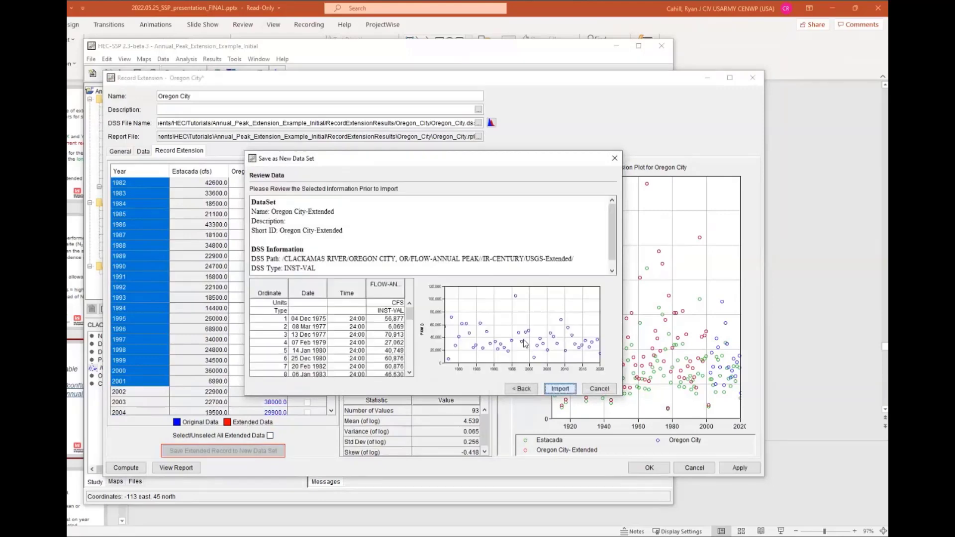
click(560, 389)
Plot the Oregon City-Extended data set from the study's data list, and close the plot after viewing it.
drag(348, 78, 466, 83)
click(200, 44)
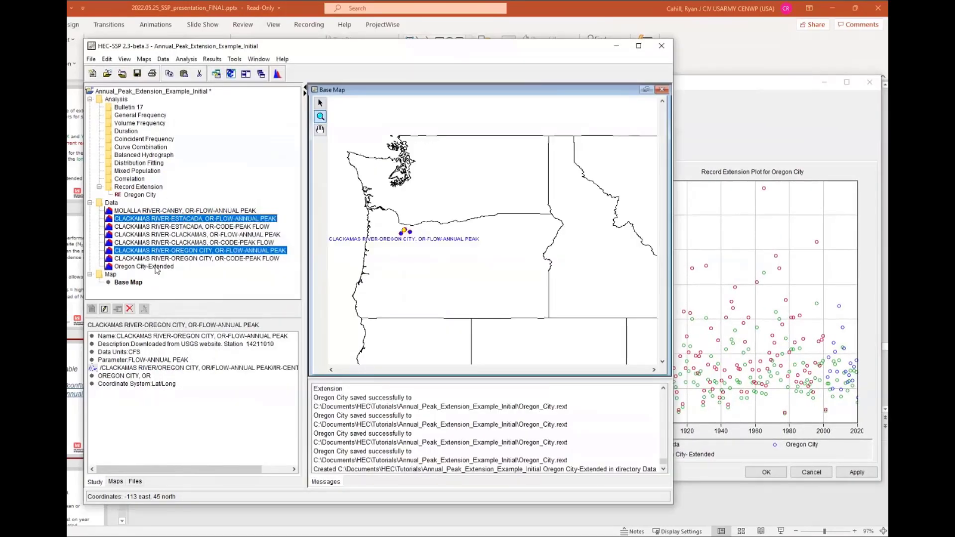
right_click(155, 262)
click(149, 268)
right_click(148, 268)
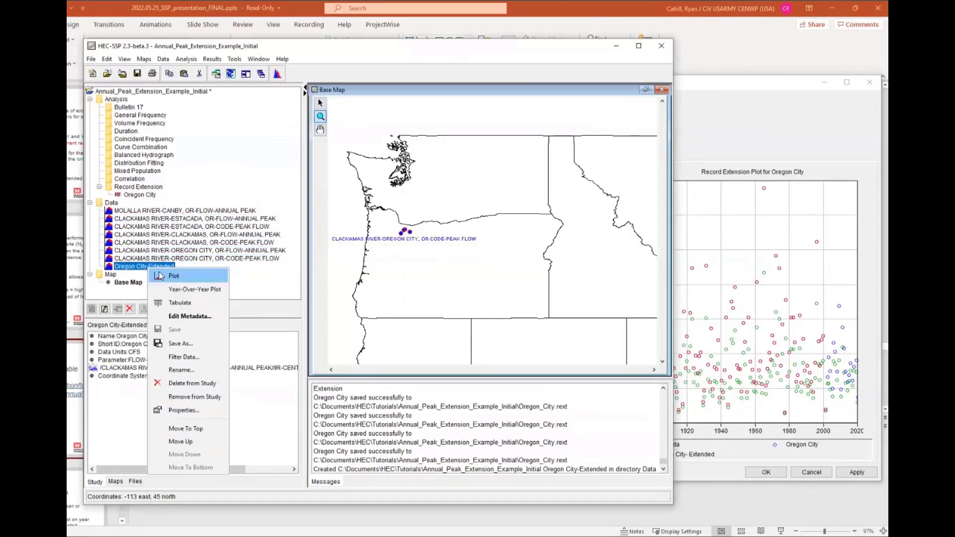
click(160, 276)
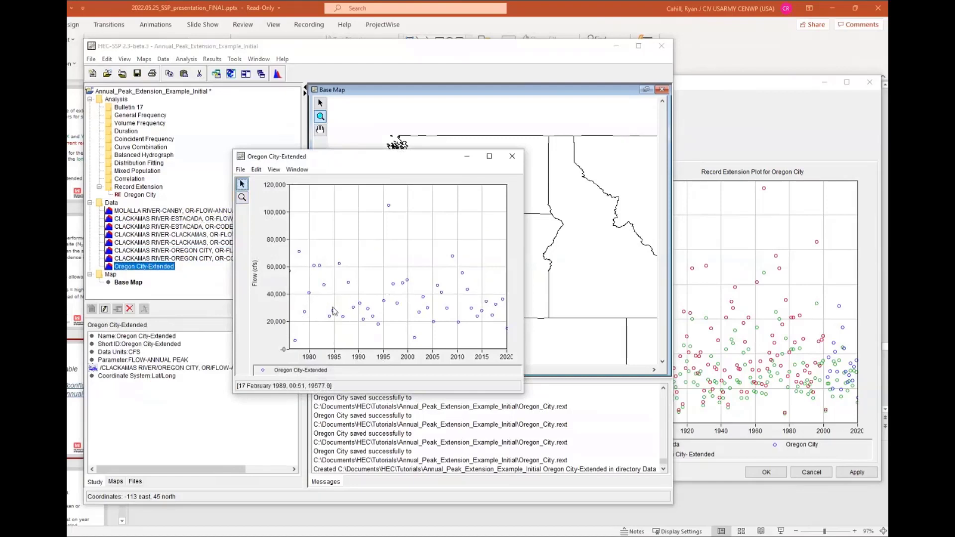
click(512, 157)
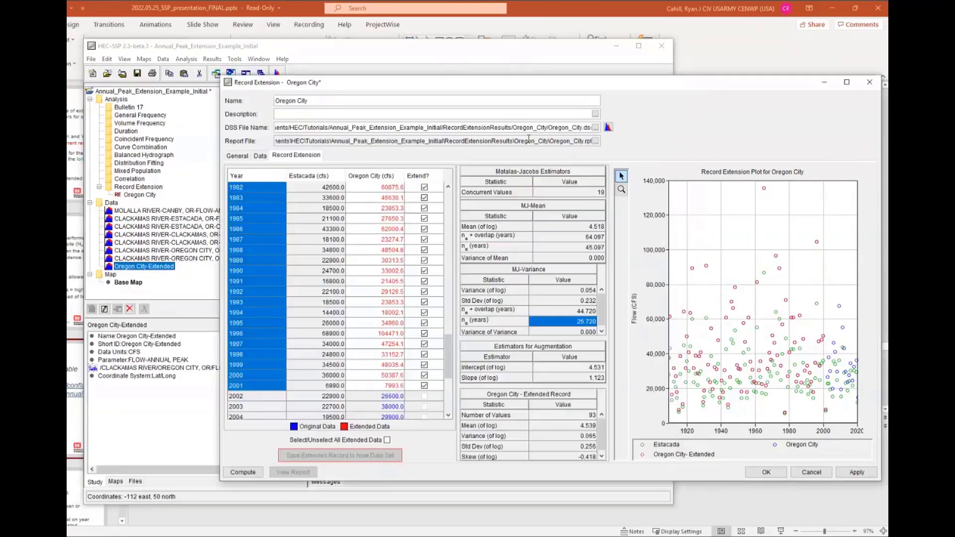
Return to the Oregon City analysis and bring its Record Extension results into view.
click(699, 87)
click(260, 156)
click(296, 155)
drag(398, 86, 347, 84)
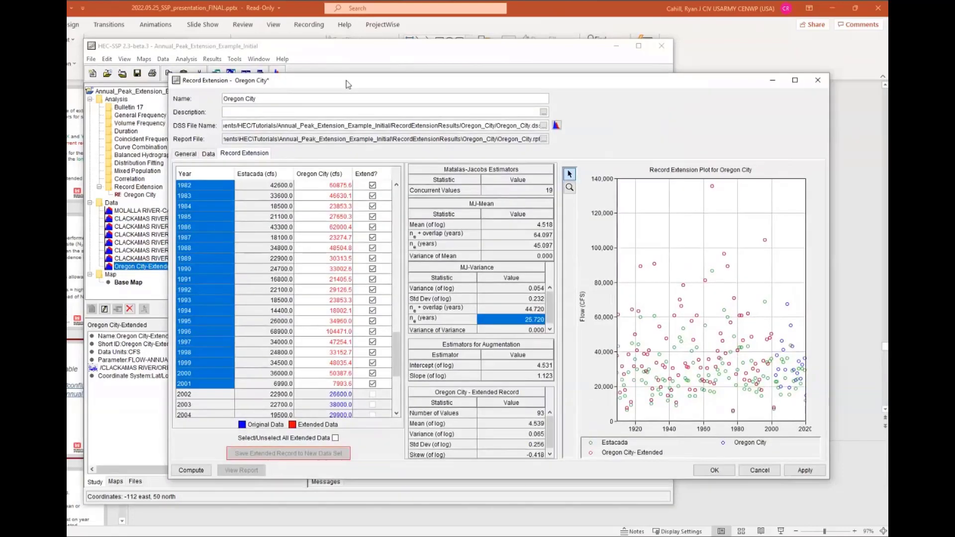